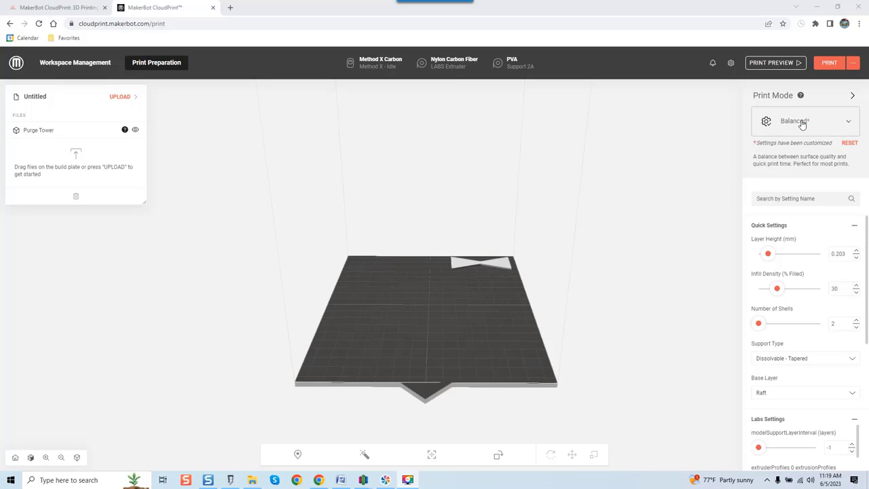
- Look over the available print modes, and search the print settings for "speed" to browse the matching settings
click(848, 122)
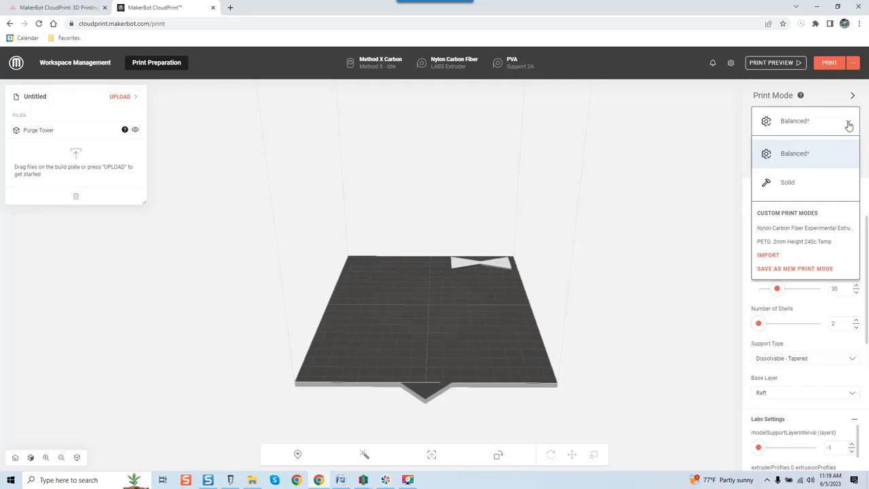
click(849, 124)
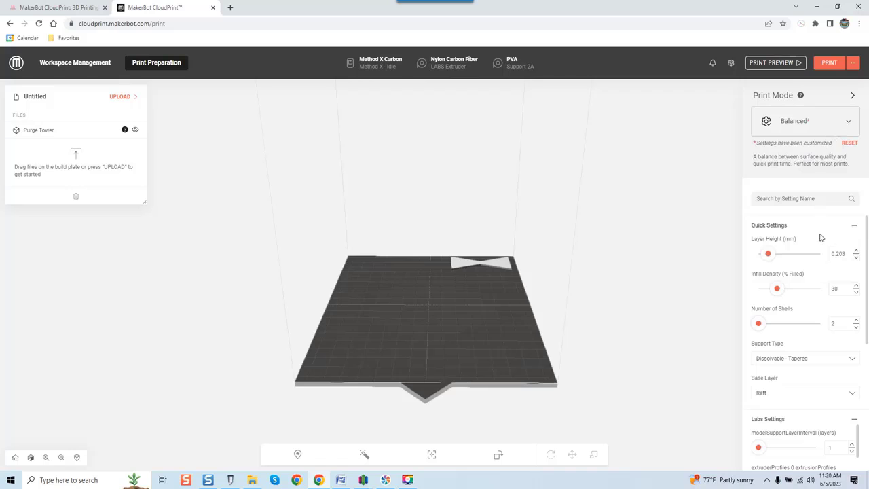
click(790, 198)
text(speed)
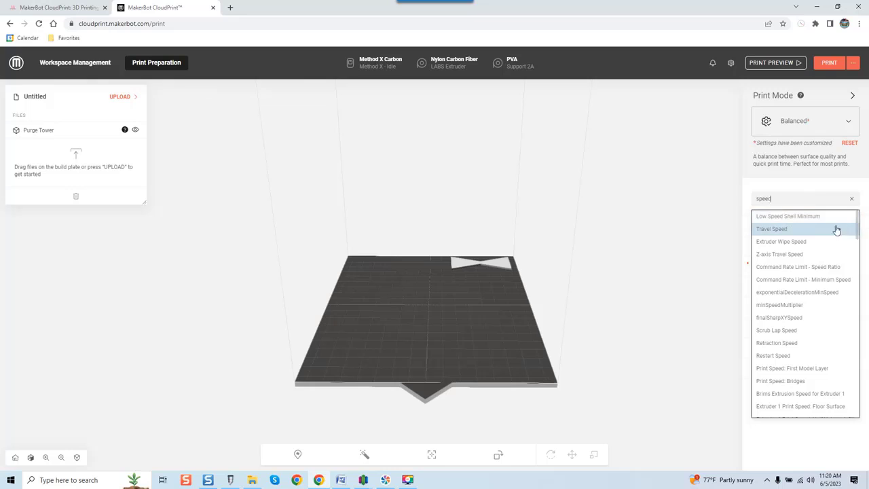
drag(855, 229, 855, 244)
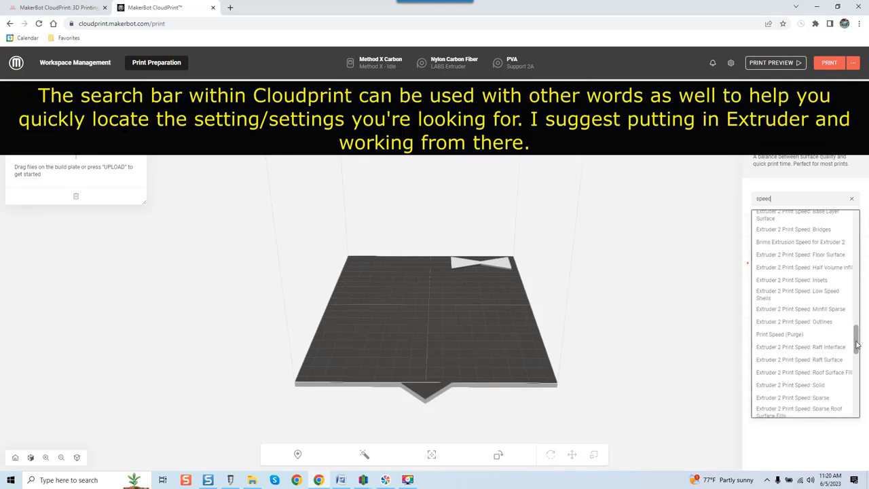
drag(857, 353, 856, 366)
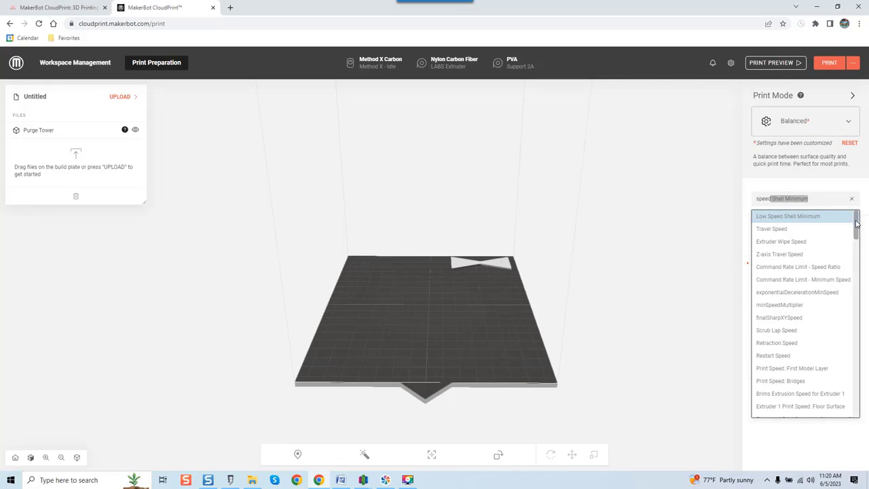
- Show the Extruder 1 Print Speed: Outlines setting from the search results and examine its slider
scroll(856, 232, down, 2)
drag(856, 232, 856, 245)
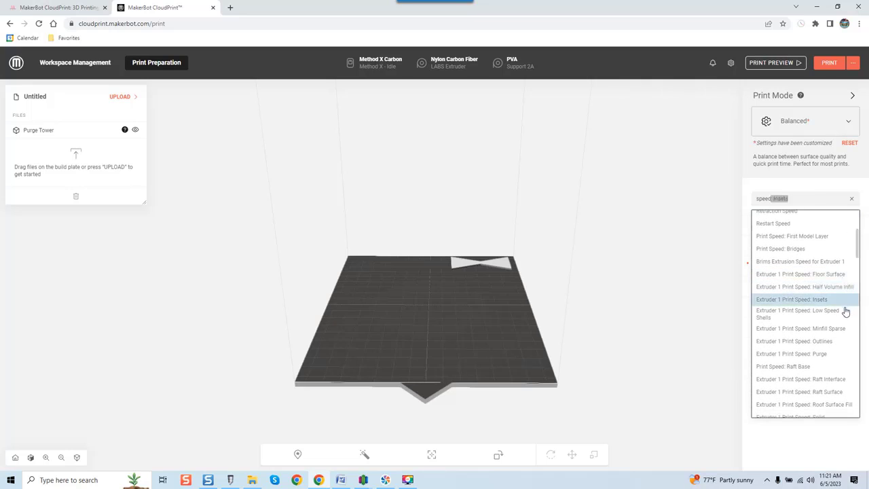
click(819, 342)
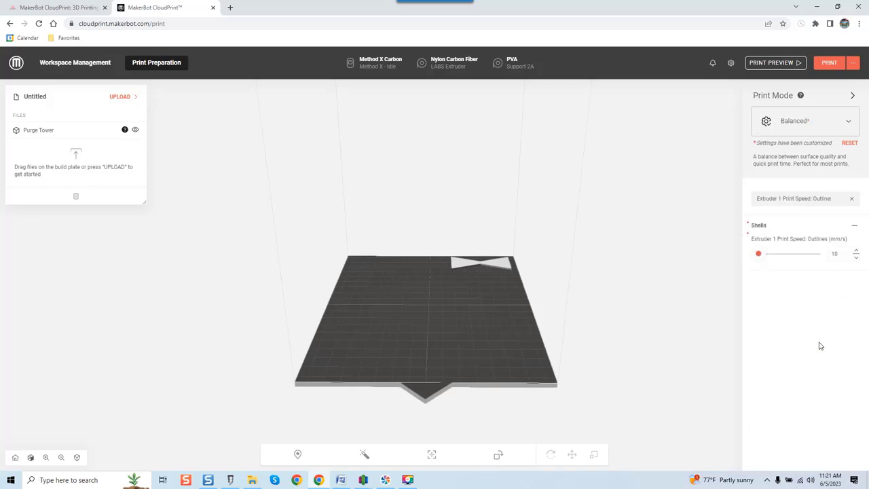
mouse_move(805, 246)
mouse_move(759, 257)
mouse_down()
mouse_move(783, 258)
mouse_move(756, 258)
mouse_up()
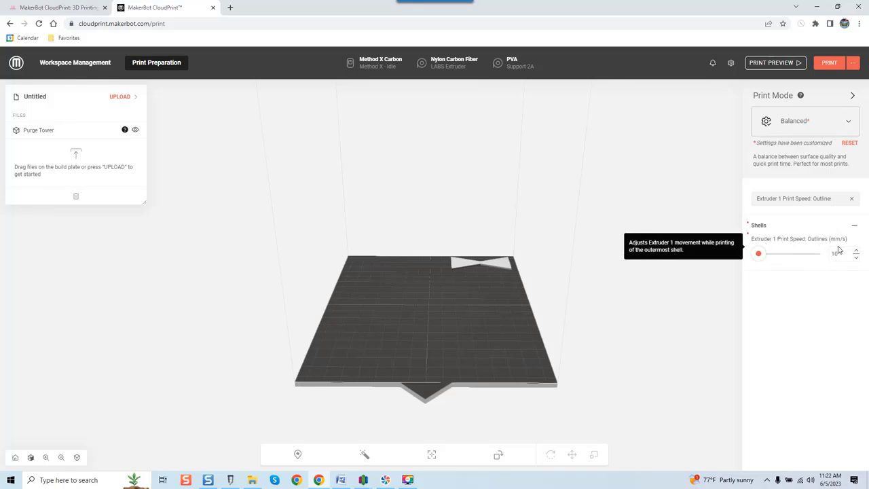
click(758, 253)
- Replace the settings search with "speed" and show the Extruder 1 Print Speed: Solid setting
click(834, 200)
key(BackSpace)
key(BackSpace)
key(BackSpace)
key(BackSpace)
key(BackSpace)
key(BackSpace)
key(BackSpace)
key(BackSpace)
key(BackSpace)
key(BackSpace)
key(BackSpace)
key(BackSpace)
key(BackSpace)
key(BackSpace)
key(BackSpace)
key(BackSpace)
key(BackSpace)
key(BackSpace)
key(BackSpace)
key(BackSpace)
key(BackSpace)
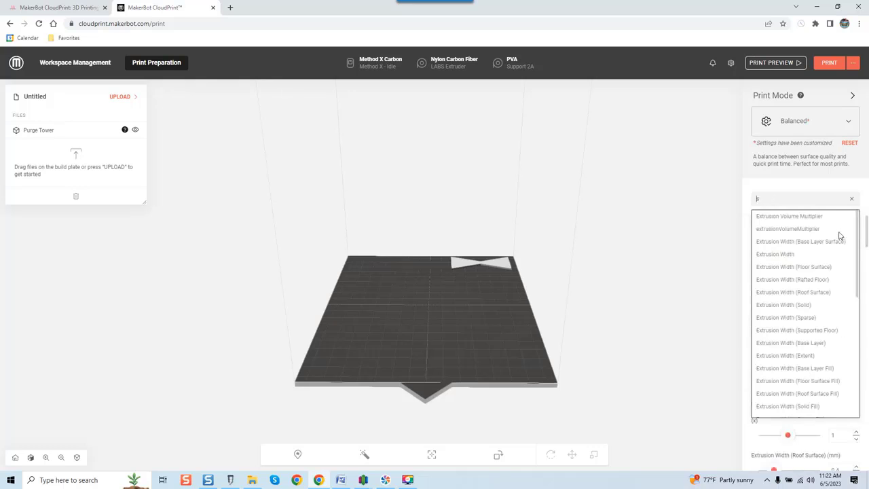
key(BackSpace)
text(s)
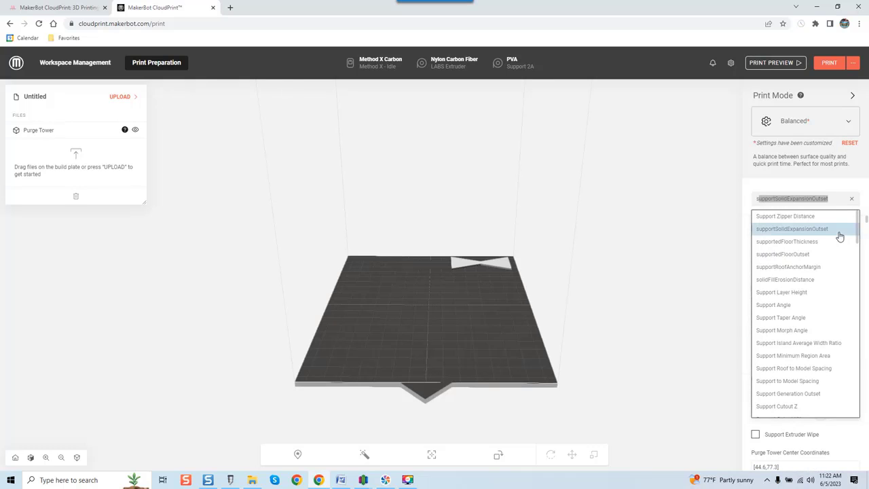
text(peed)
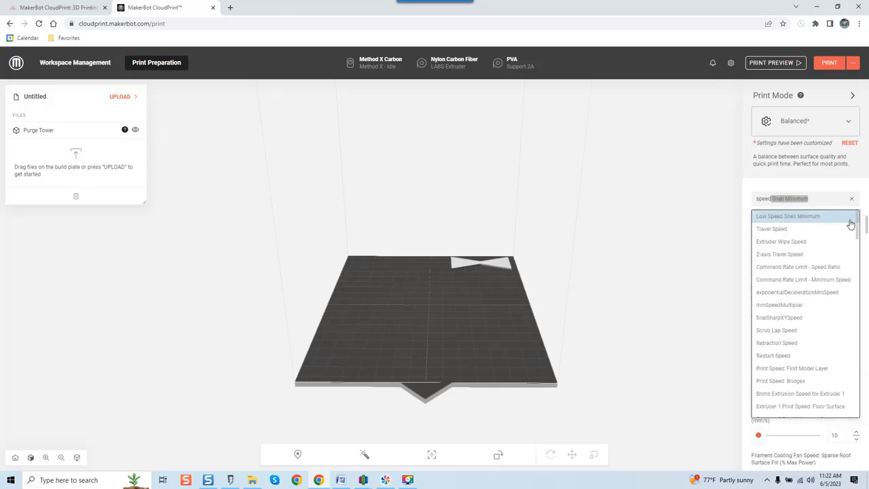
drag(855, 225, 857, 260)
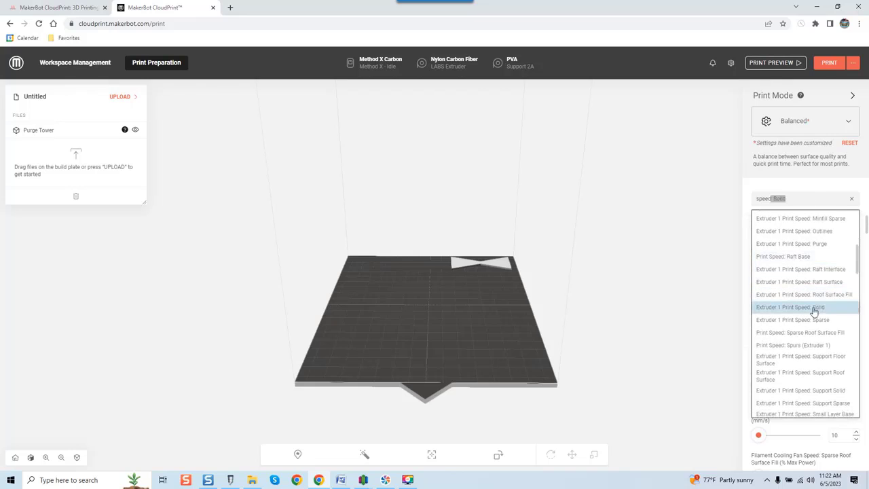
click(815, 309)
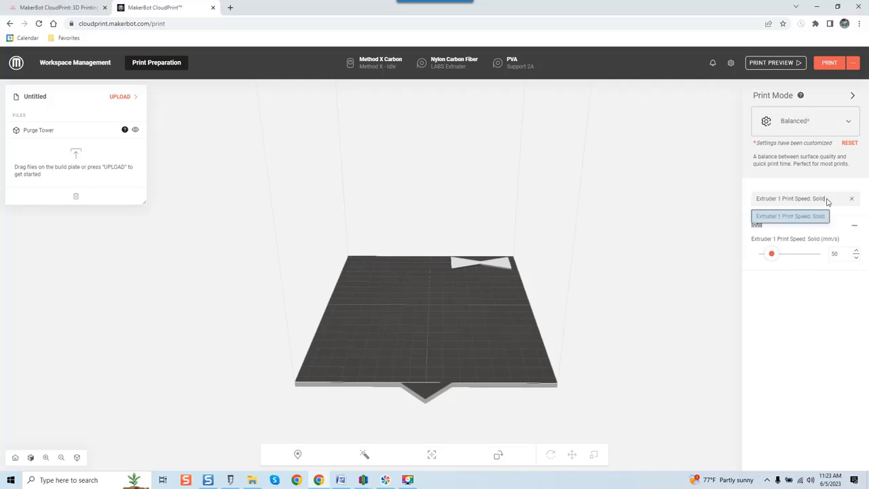
- Clear the settings search, look up "speed" again, and show the Extruder 1 Print Speed: Minfill Sparse setting
key(BackSpace)
key(BackSpace)
key(BackSpace)
key(BackSpace)
key(BackSpace)
key(BackSpace)
key(BackSpace)
key(BackSpace)
key(BackSpace)
key(BackSpace)
key(BackSpace)
key(BackSpace)
key(BackSpace)
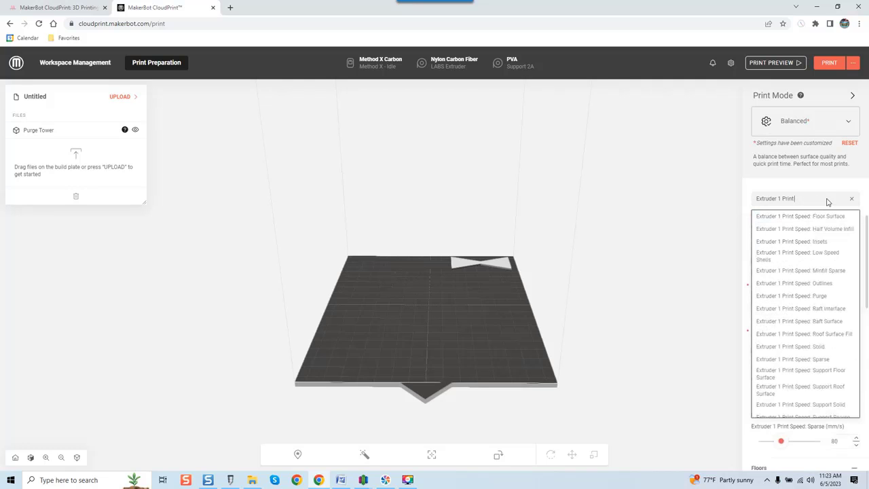
key(BackSpace)
key(BackSpace)
key(BackSpace)
key(BackSpace)
key(BackSpace)
key(BackSpace)
key(BackSpace)
key(BackSpace)
key(BackSpace)
key(BackSpace)
key(BackSpace)
key(BackSpace)
key(BackSpace)
key(BackSpace)
key(BackSpace)
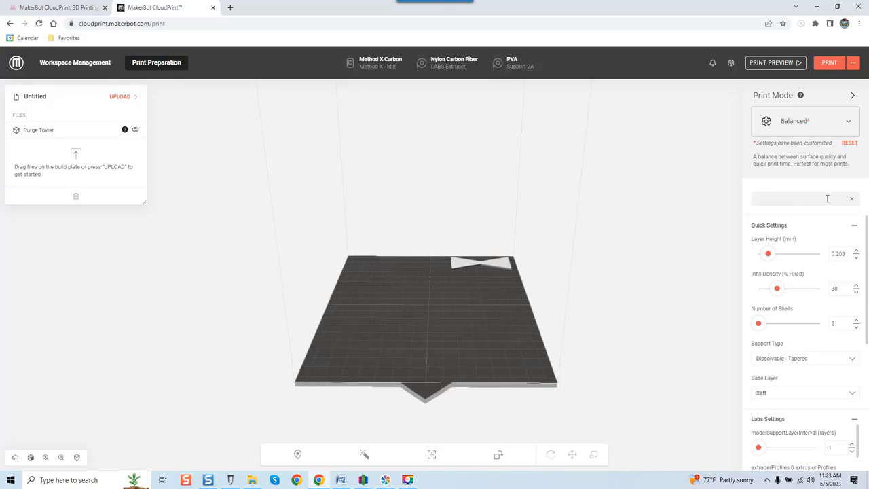
text(speed)
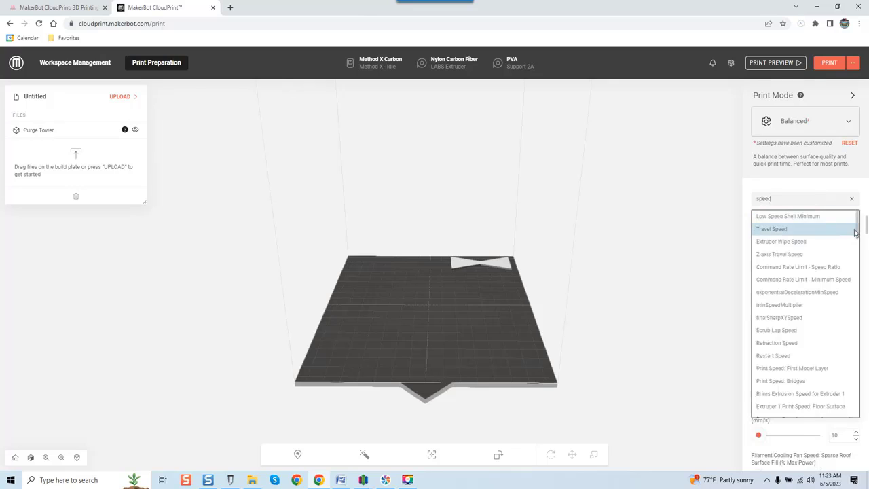
drag(857, 233, 858, 258)
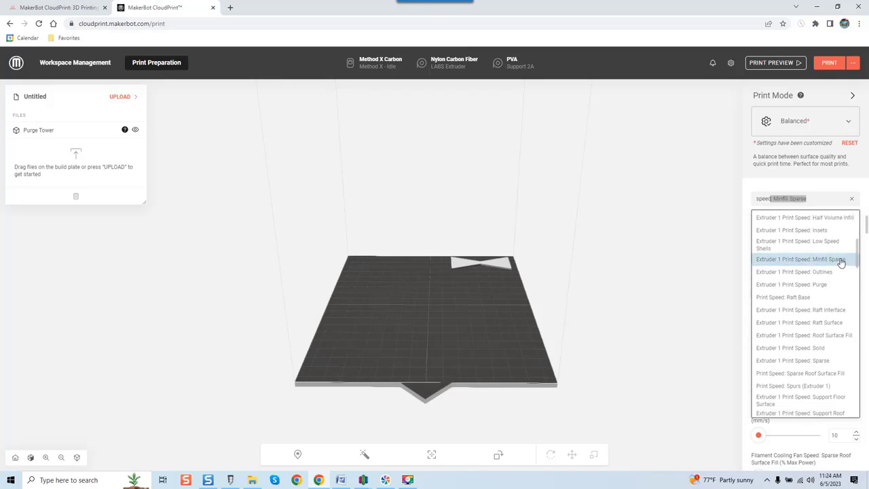
click(845, 260)
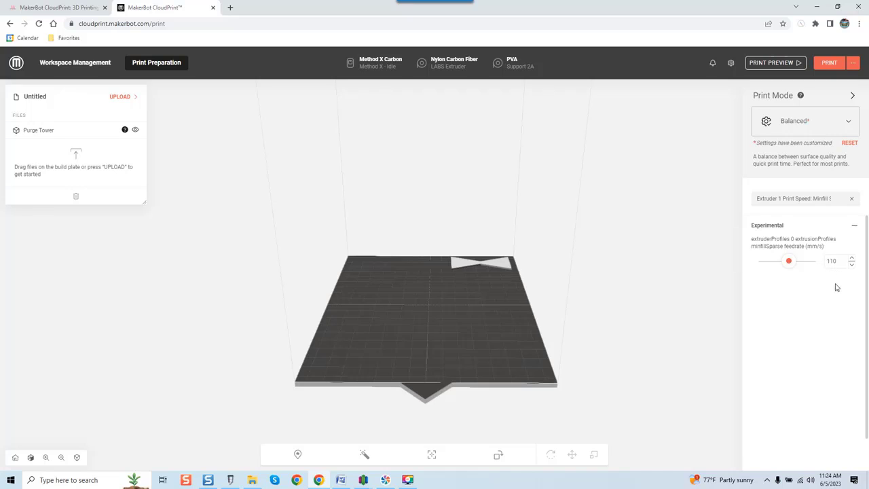
- Convert the minfill sparse feedrate to inches per second in Calculator by dividing 110 by 25.4, and close Calculator
key(XF86Calculator)
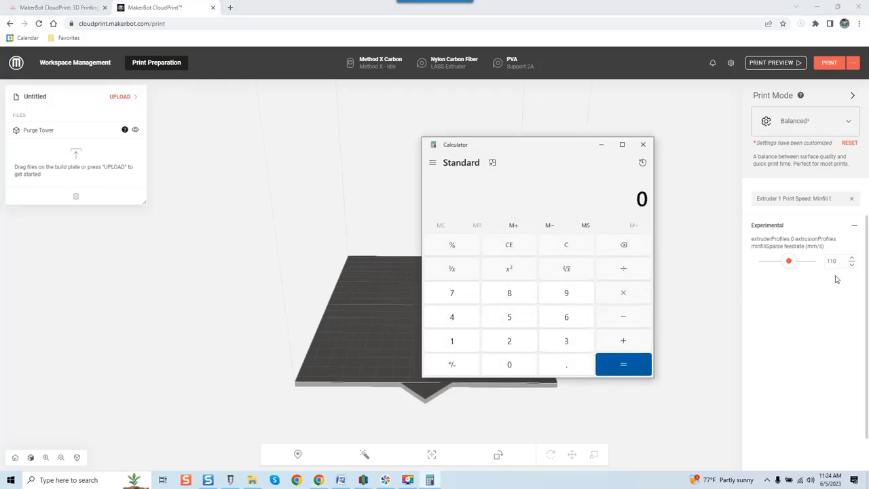
double_click(471, 348)
click(509, 362)
click(614, 271)
click(513, 340)
click(514, 319)
click(558, 365)
click(458, 318)
click(617, 268)
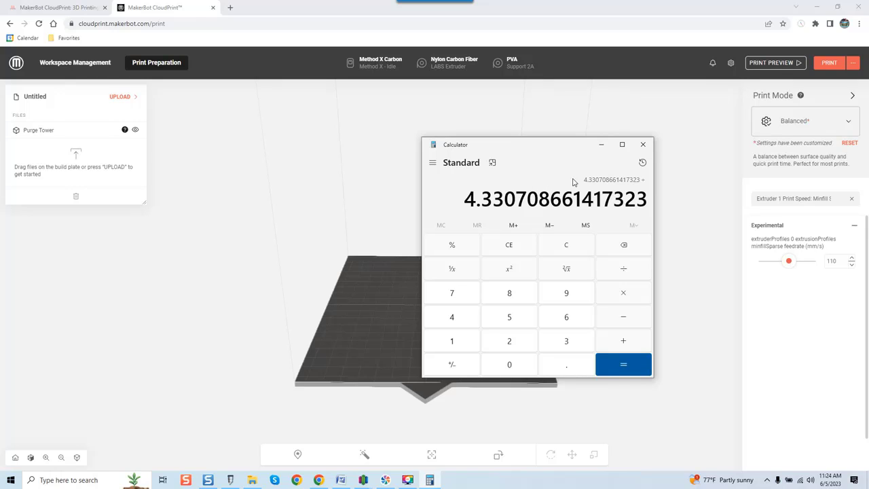
click(643, 145)
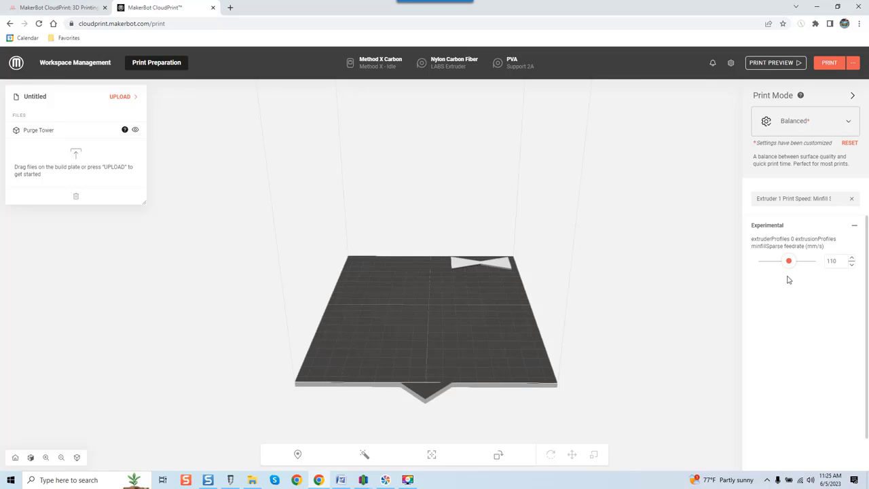
- Replace the settings search with "speed" and look through the matching settings, including the Extruder 1 small layer print speeds
click(827, 198)
text(parse)
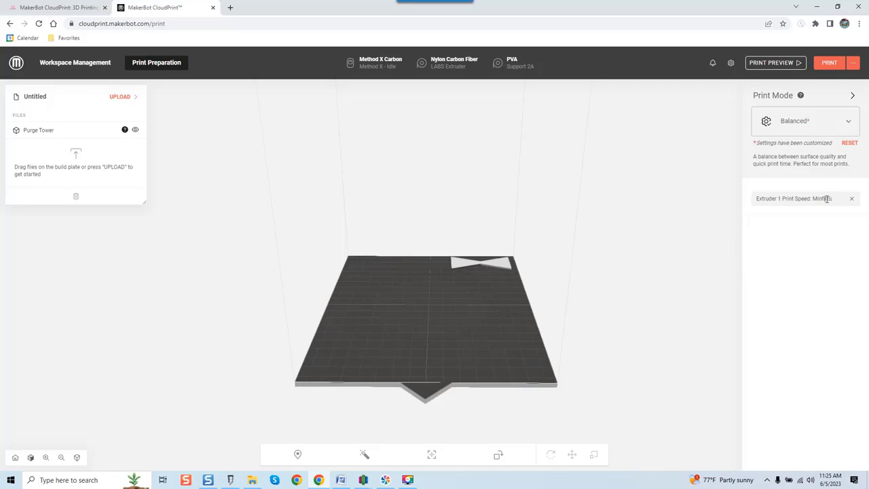
key(ctrl+Left)
key(BackSpace)
key(BackSpace)
key(BackSpace)
key(BackSpace)
key(BackSpace)
key(BackSpace)
key(BackSpace)
key(BackSpace)
key(BackSpace)
key(BackSpace)
key(BackSpace)
key(BackSpace)
key(BackSpace)
key(BackSpace)
key(BackSpace)
key(BackSpace)
key(BackSpace)
key(BackSpace)
key(BackSpace)
key(BackSpace)
key(Delete)
key(Delete)
key(Delete)
key(Delete)
key(Delete)
key(Delete)
key(BackSpace)
key(BackSpace)
key(BackSpace)
key(BackSpace)
key(BackSpace)
key(BackSpace)
key(BackSpace)
key(BackSpace)
key(BackSpace)
key(BackSpace)
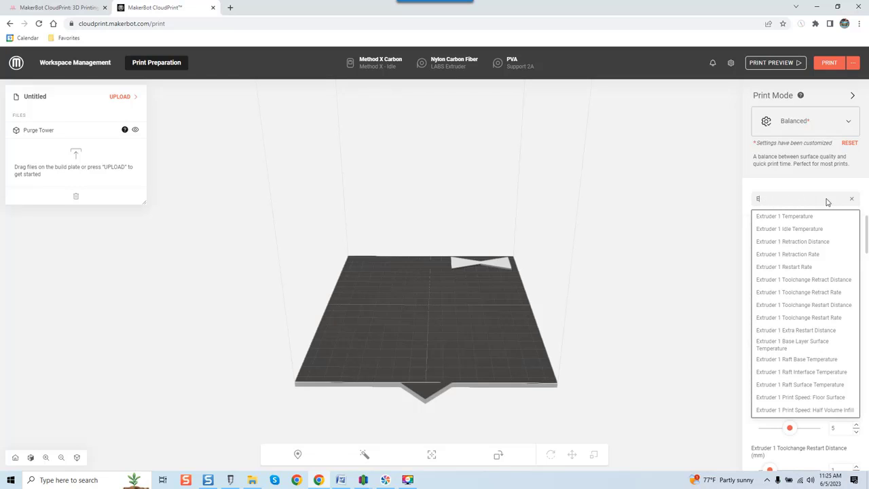
key(BackSpace)
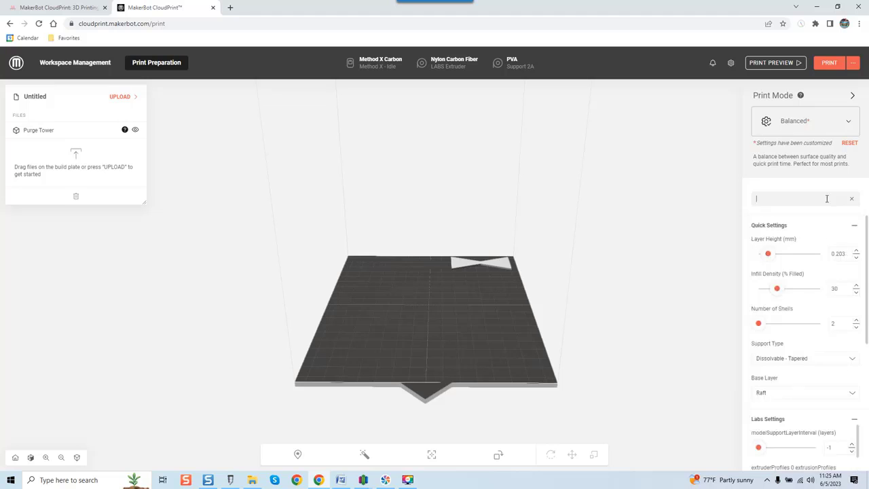
text(speed)
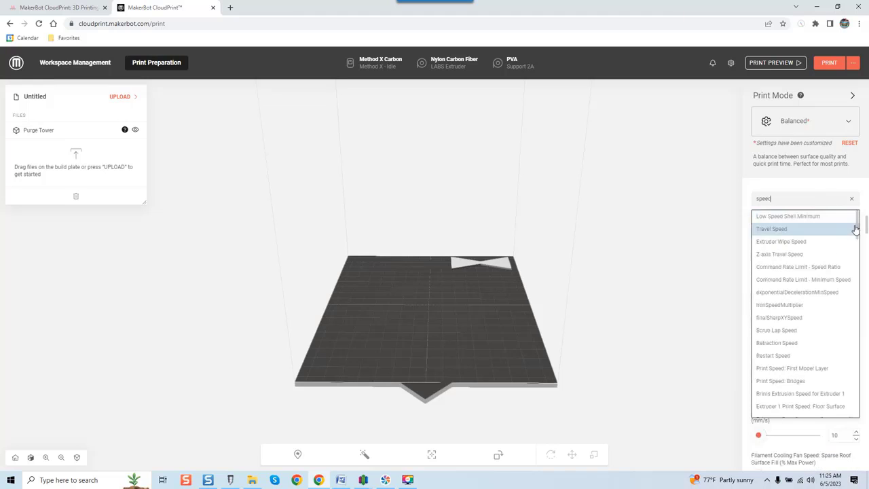
drag(855, 229, 857, 260)
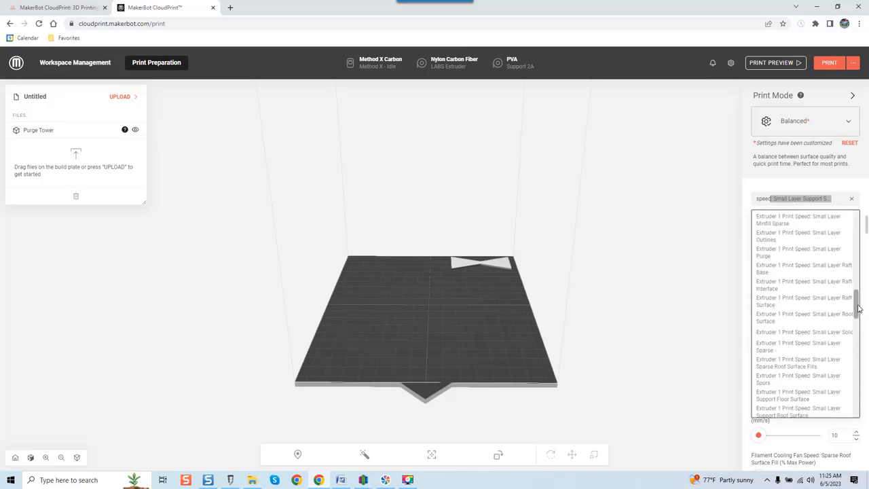
drag(856, 298, 857, 223)
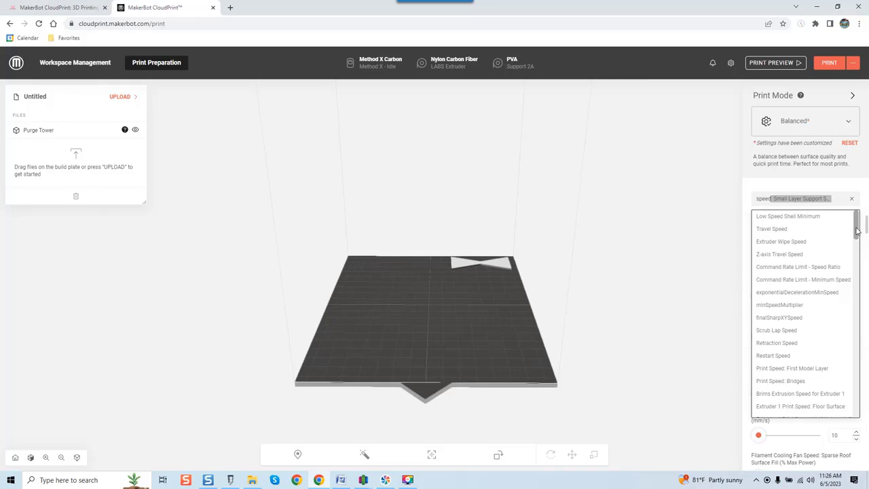
mouse_move(857, 231)
mouse_down()
mouse_move(858, 257)
mouse_move(858, 221)
mouse_up()
click(709, 284)
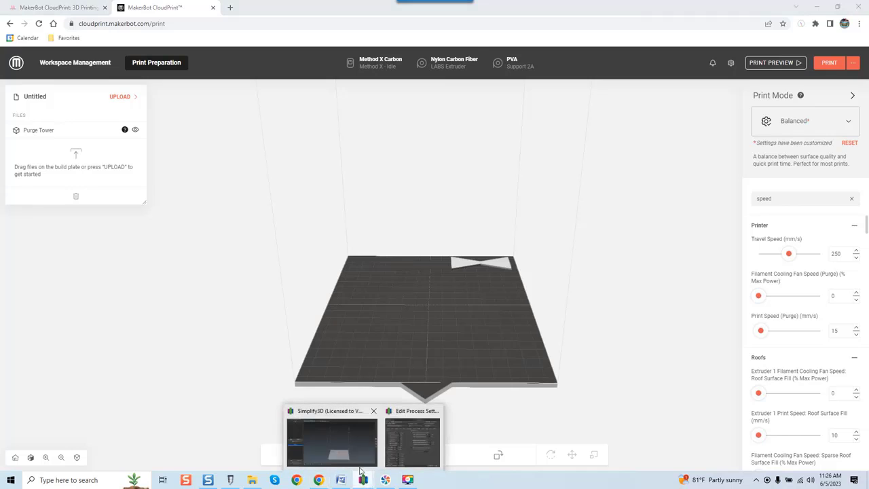
- Switch to Simplify3D to examine the process speed settings, including the default printing speed, and return to CloudPrint
click(360, 467)
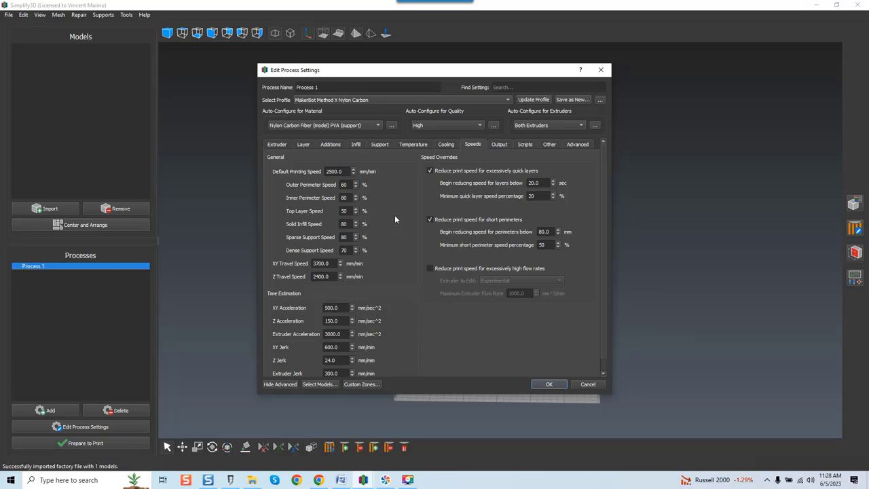
click(342, 169)
click(319, 480)
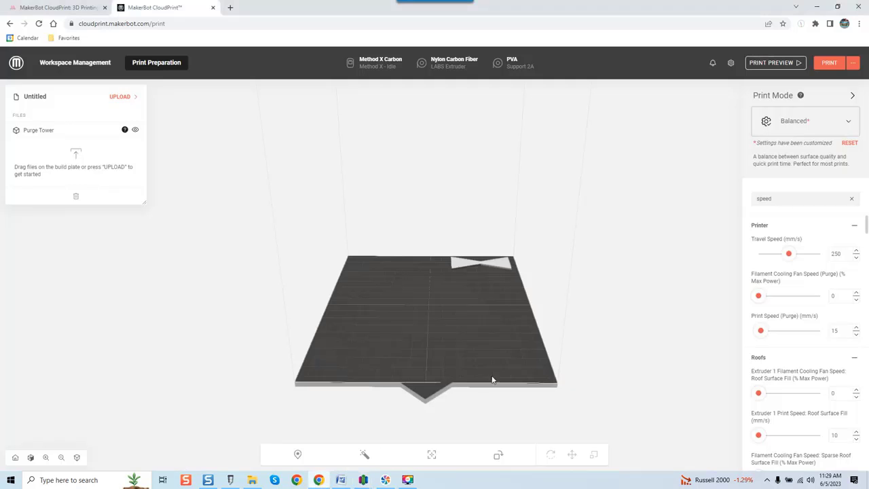
- Browse the settings matching "speed" in CloudPrint for comparison, and close the results list
click(792, 202)
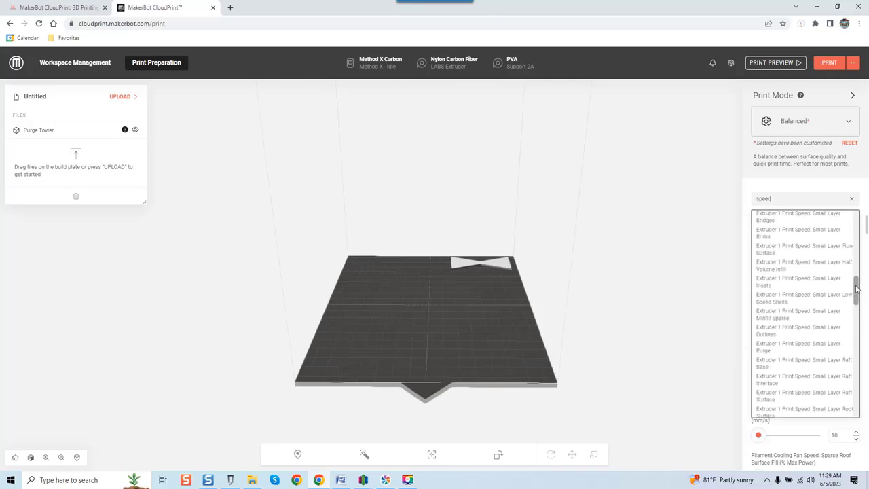
drag(859, 234, 859, 222)
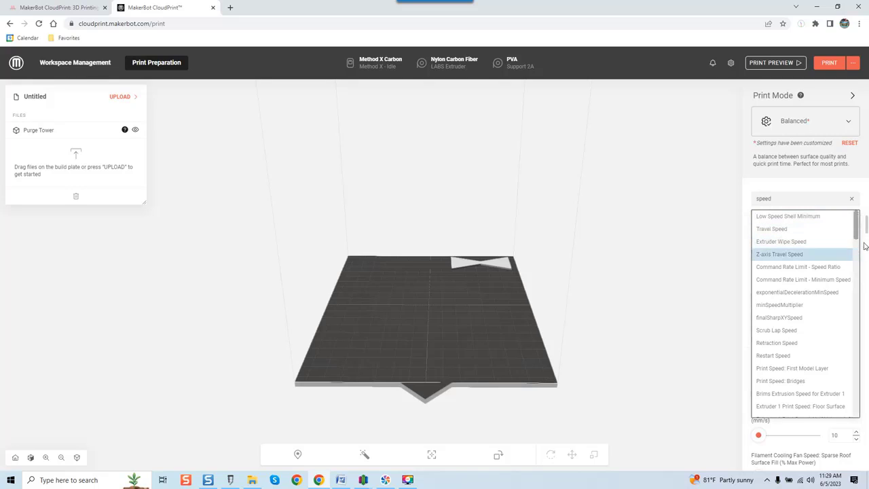
click(711, 204)
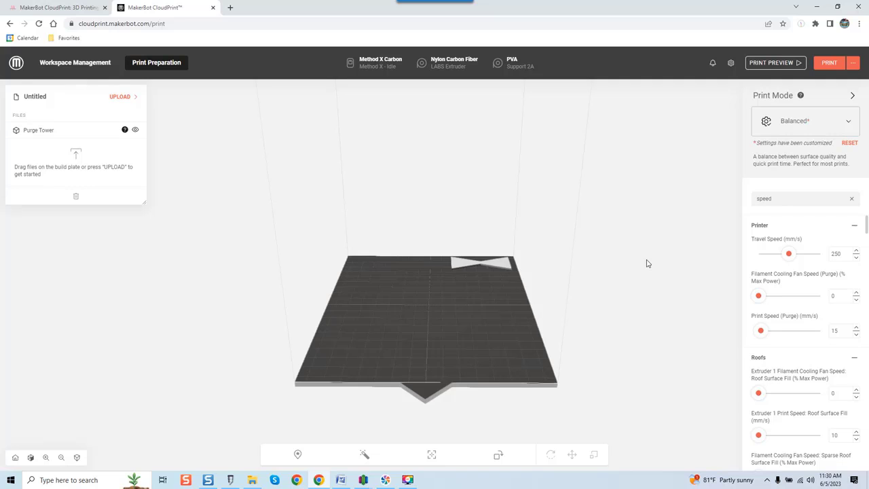
click(777, 199)
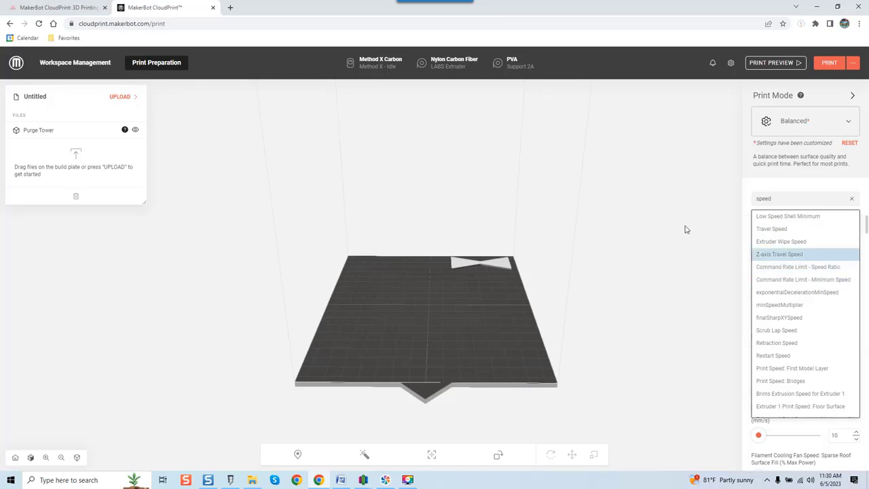
key(Escape)
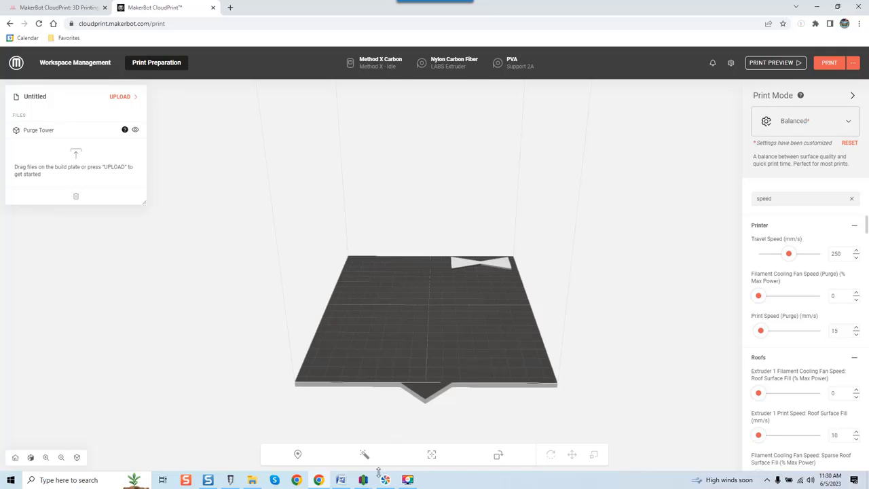
- Review the speeds and speed overrides in Simplify3D's process settings, close the settings dialog, and return to CloudPrint
mouse_move(374, 480)
click(425, 444)
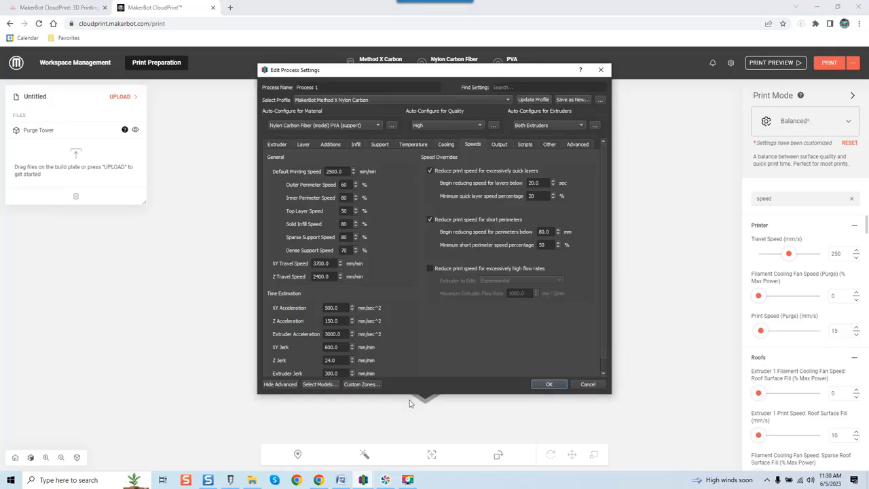
mouse_move(363, 480)
click(332, 444)
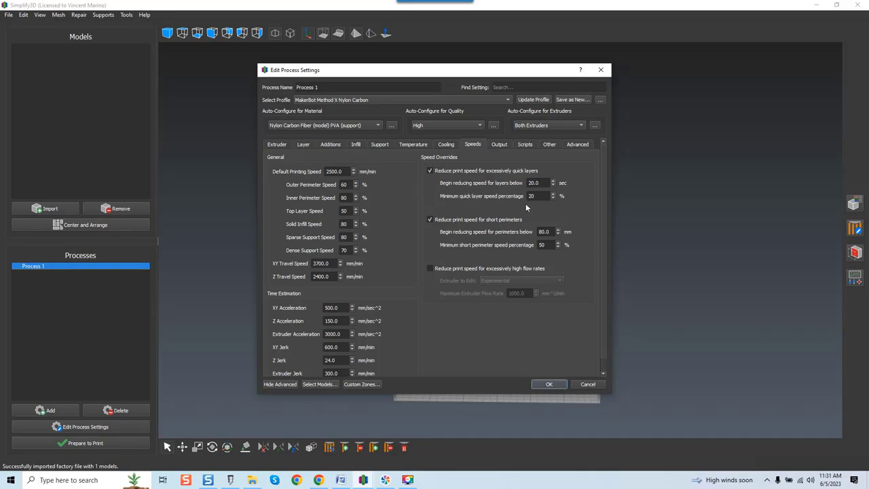
click(600, 71)
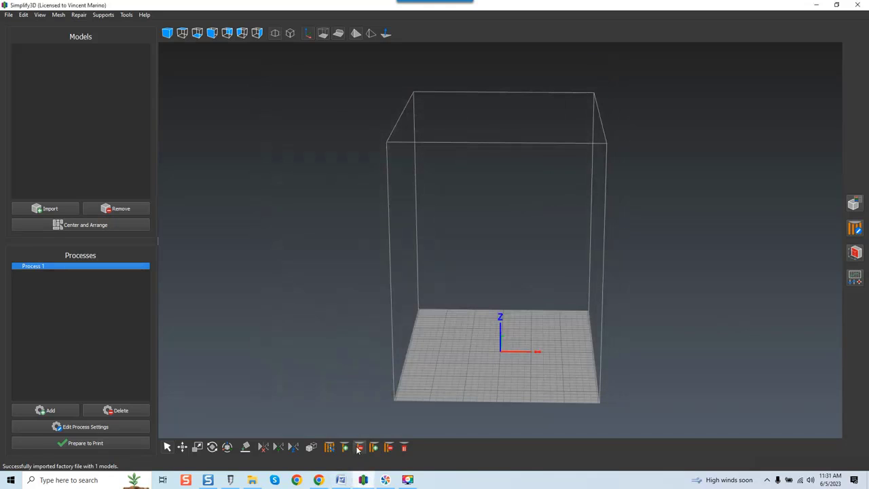
click(319, 480)
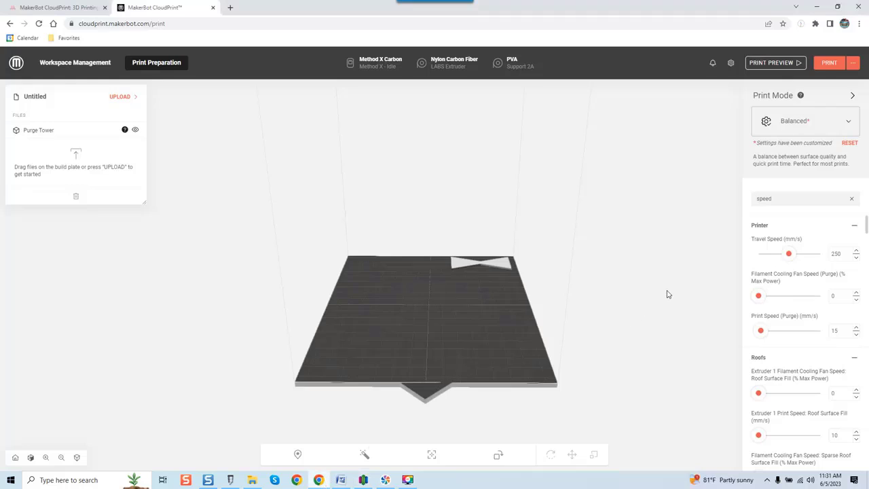